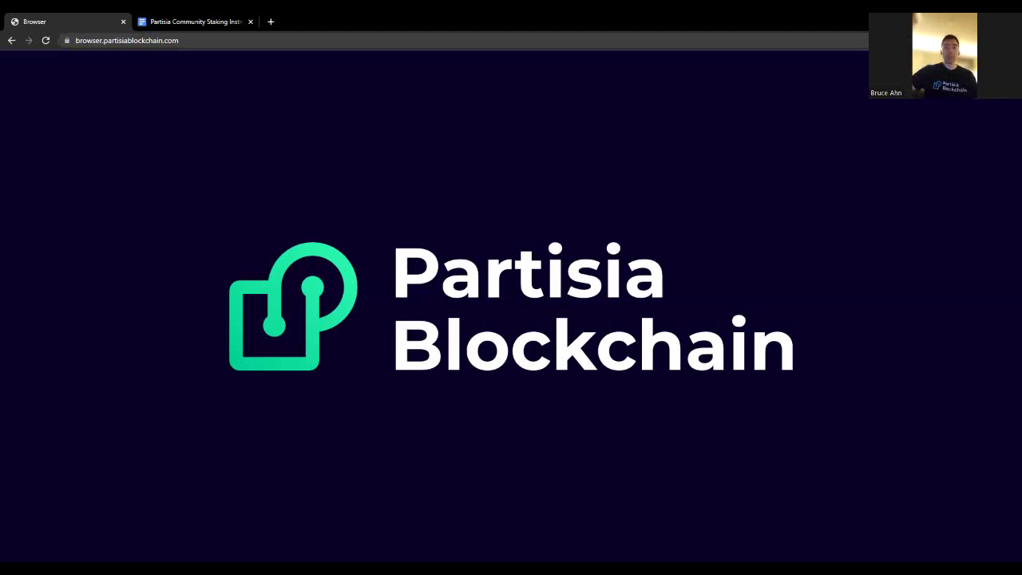
Sign in to the Partisia Blockchain browser using the MPC Wallet.
{"action": "left_click", "coordinate": [990, 72]}
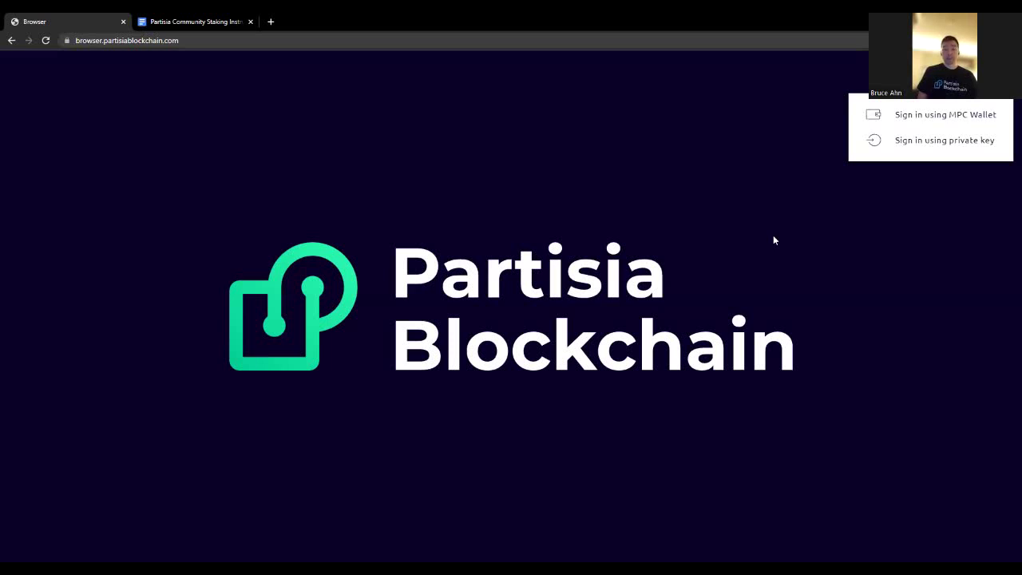
{"action": "left_click", "coordinate": [950, 119]}
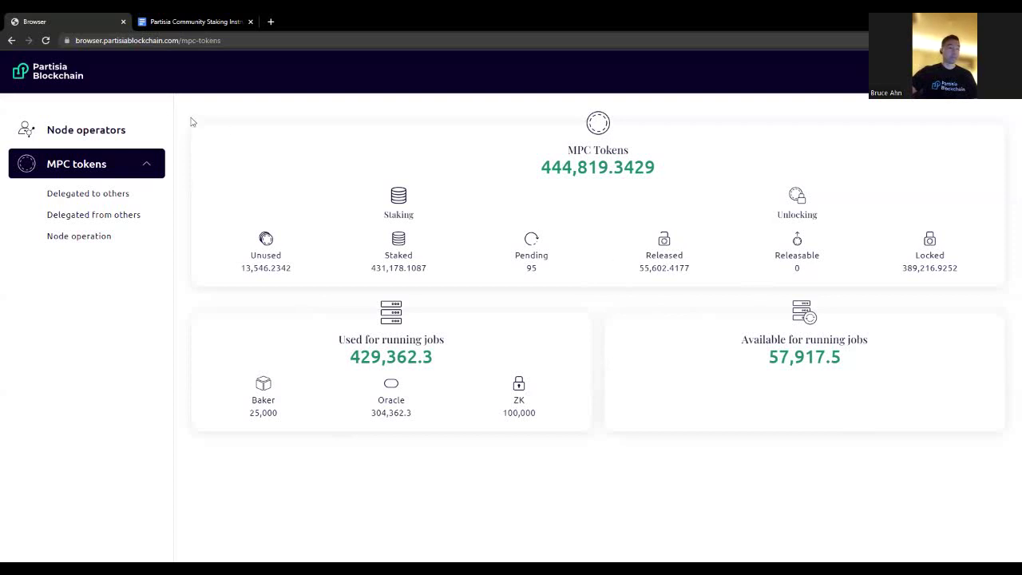
Open the Node operators overview and examine the score of the first listed operator.
{"action": "left_click", "coordinate": [99, 134]}
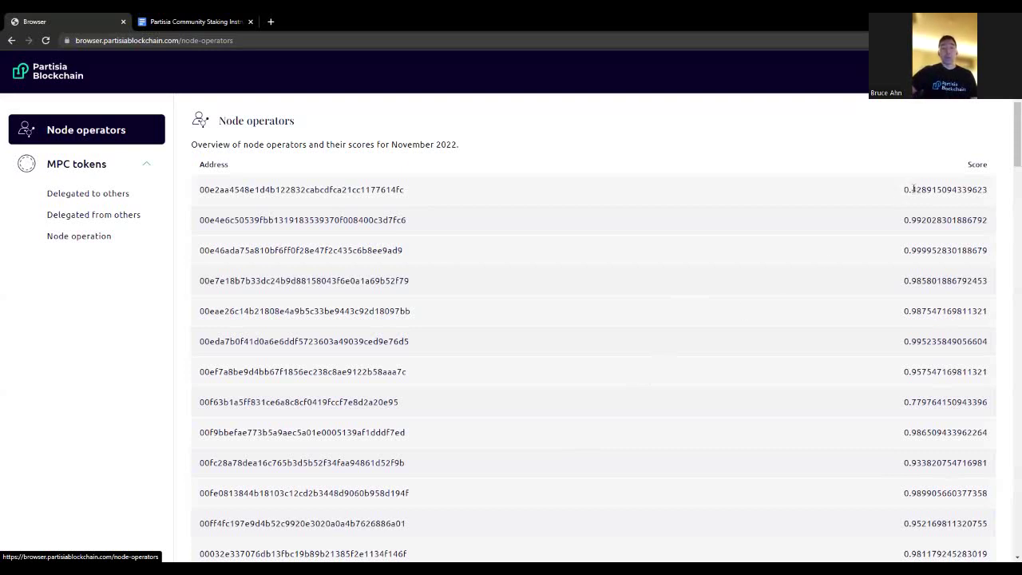
{"action": "double_click", "coordinate": [914, 189]}
{"action": "left_click", "coordinate": [964, 200]}
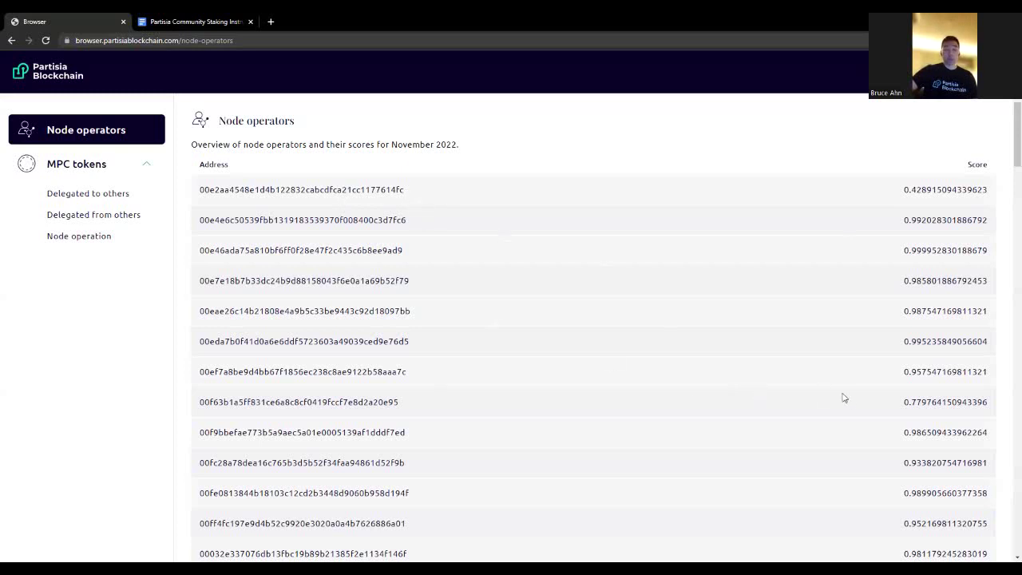
Copy the address of the sixth node operator in the list.
{"action": "double_click", "coordinate": [329, 343]}
{"action": "right_click", "coordinate": [330, 343]}
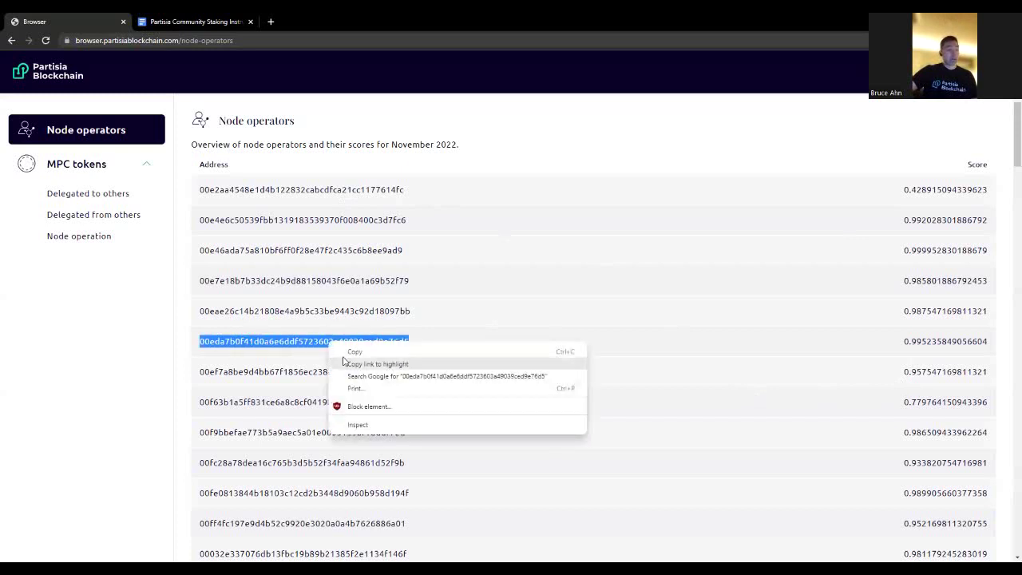
{"action": "left_click", "coordinate": [347, 353]}
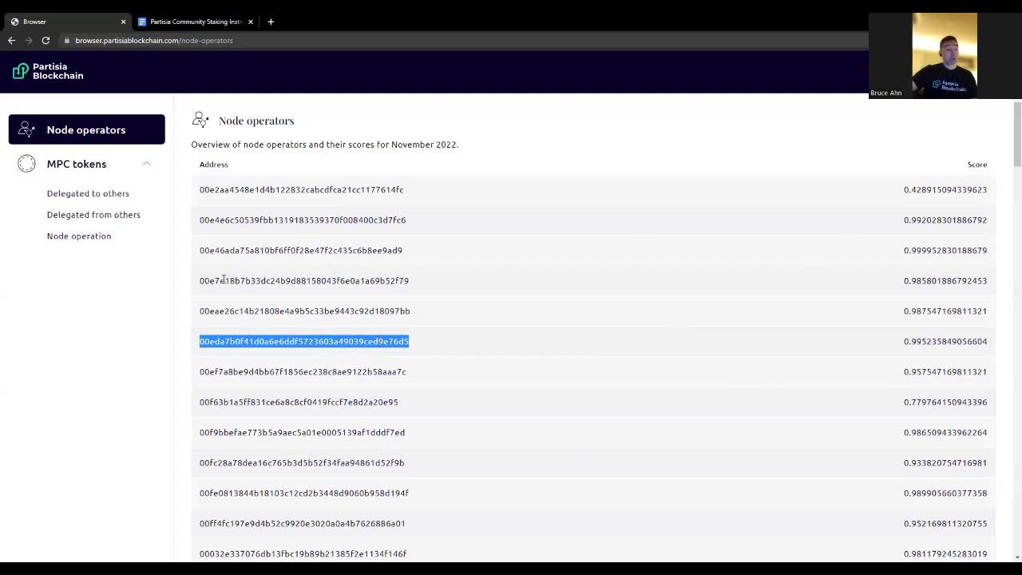
Open the Delegated to others overview and examine the accepted, pending and available token amounts and the delegated node's full address.
{"action": "left_click", "coordinate": [83, 200]}
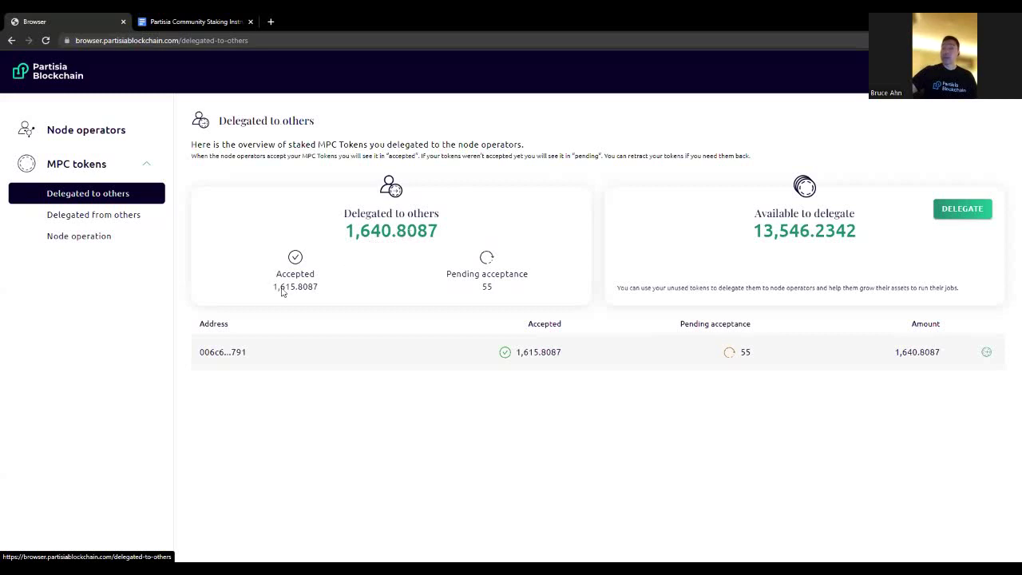
{"action": "left_click_drag", "start_coordinate": [271, 293], "coordinate": [317, 297]}
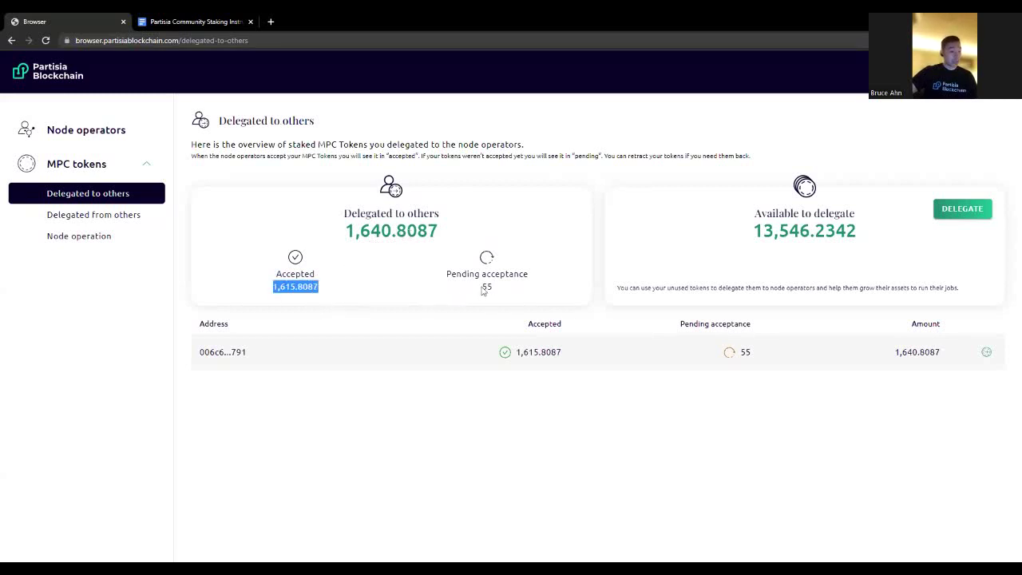
{"action": "left_click_drag", "start_coordinate": [482, 289], "coordinate": [493, 291]}
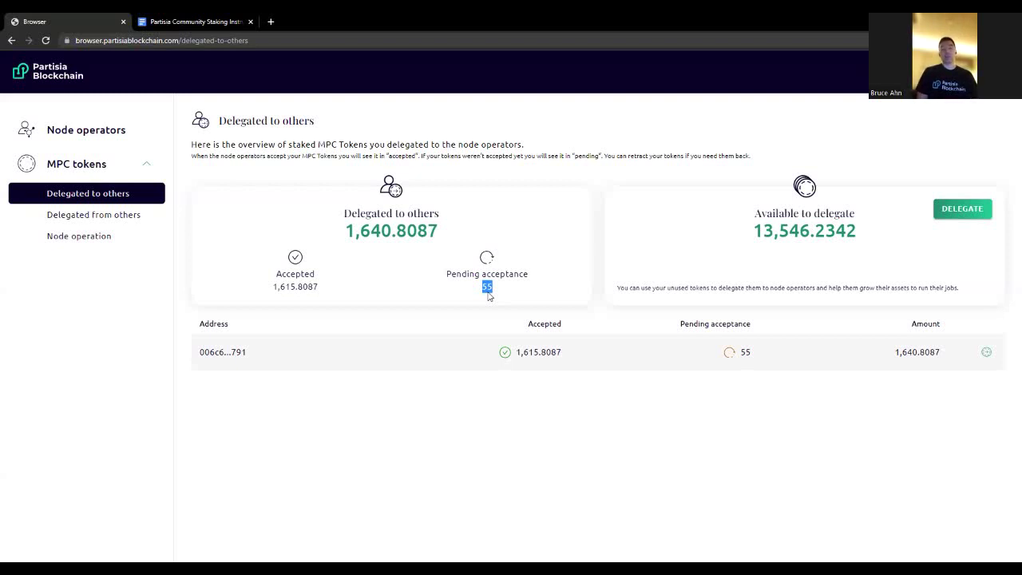
{"action": "left_click", "coordinate": [489, 296]}
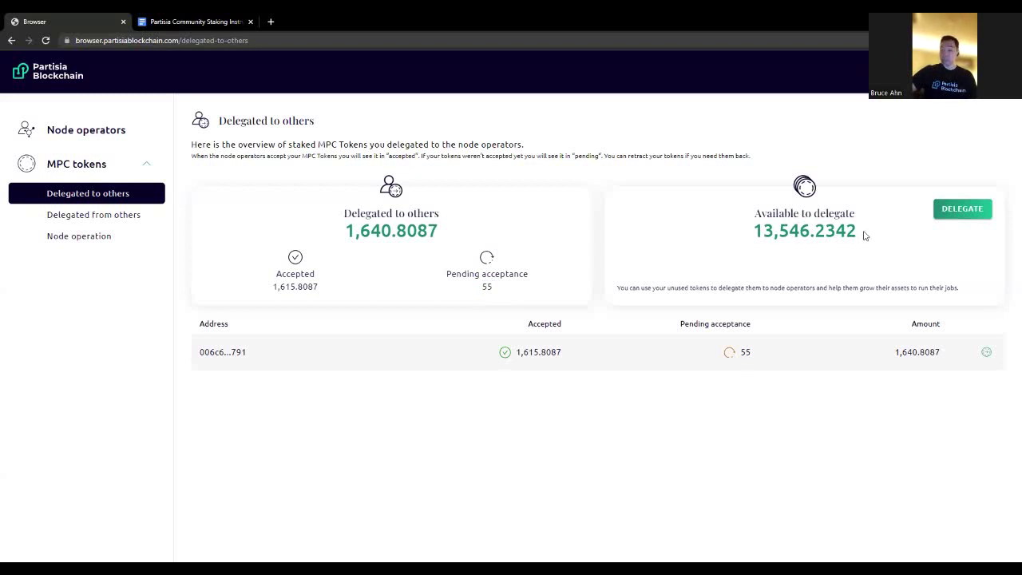
{"action": "left_click_drag", "start_coordinate": [755, 232], "coordinate": [862, 243]}
{"action": "left_click", "coordinate": [811, 272]}
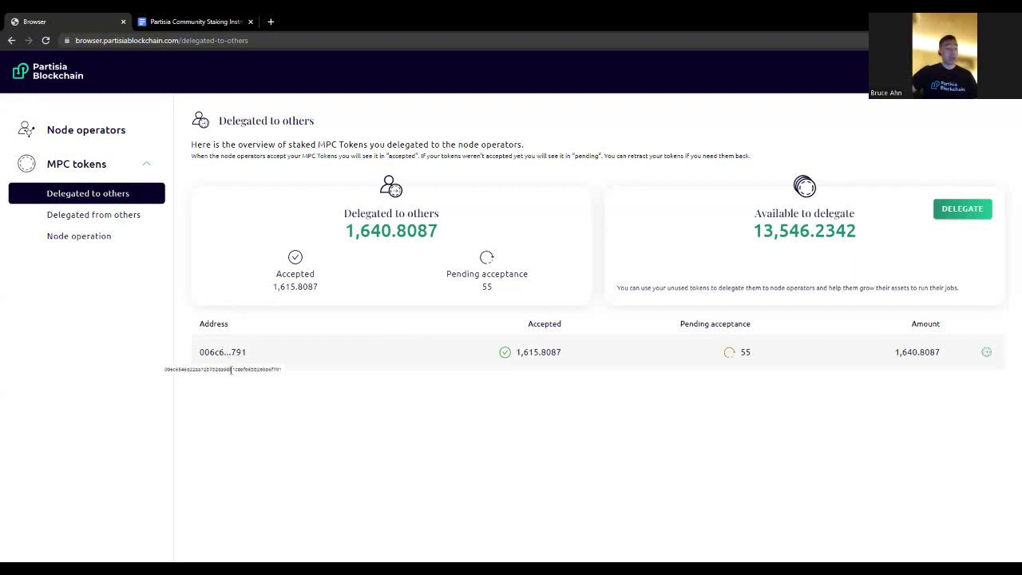
{"action": "double_click", "coordinate": [232, 369]}
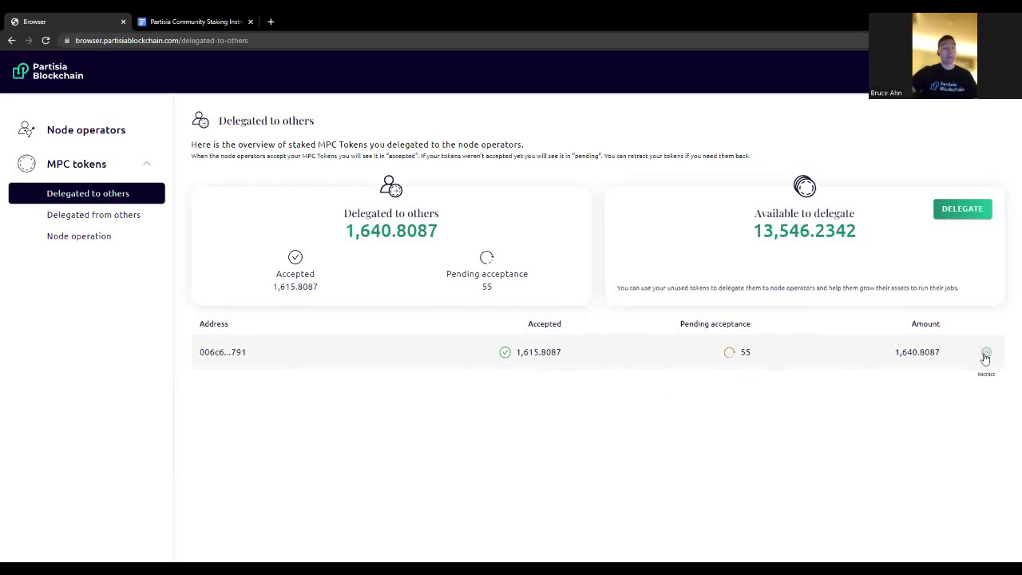
Open the Delegated from others overview and examine its total, accepted and pending amounts and the list of delegating addresses.
{"action": "left_click", "coordinate": [108, 215]}
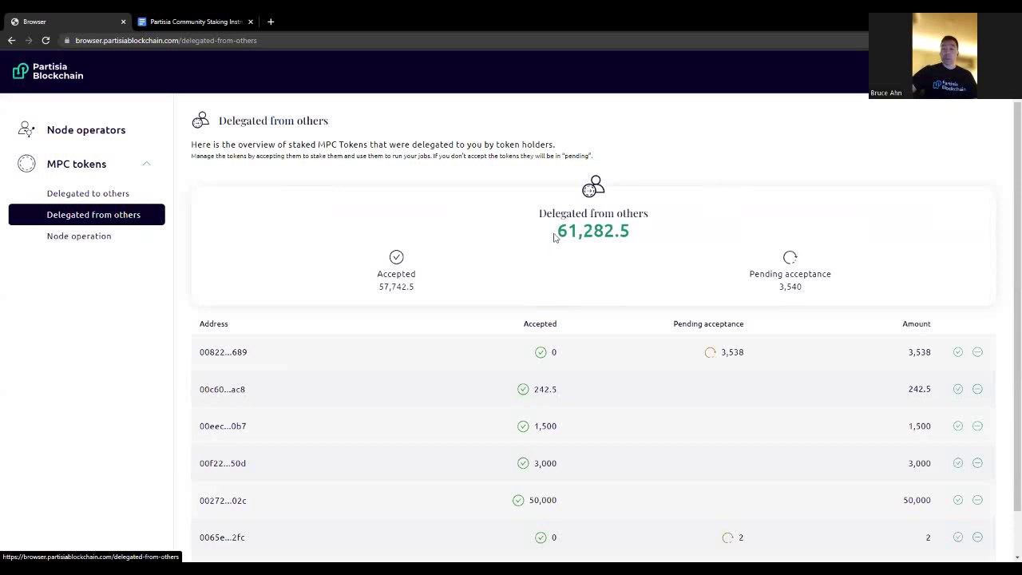
{"action": "left_click_drag", "start_coordinate": [560, 232], "coordinate": [652, 242]}
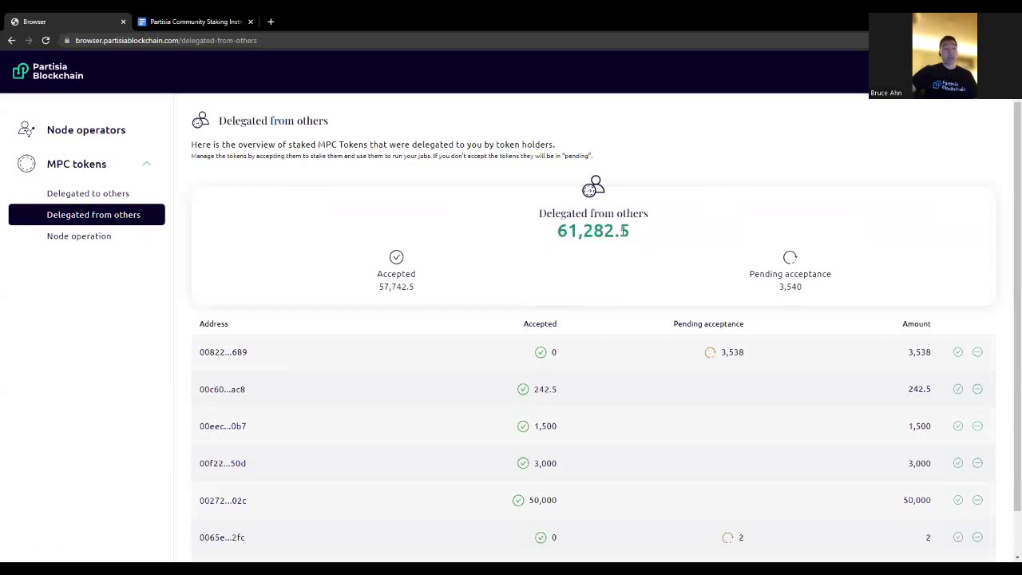
{"action": "left_click_drag", "start_coordinate": [380, 284], "coordinate": [423, 288]}
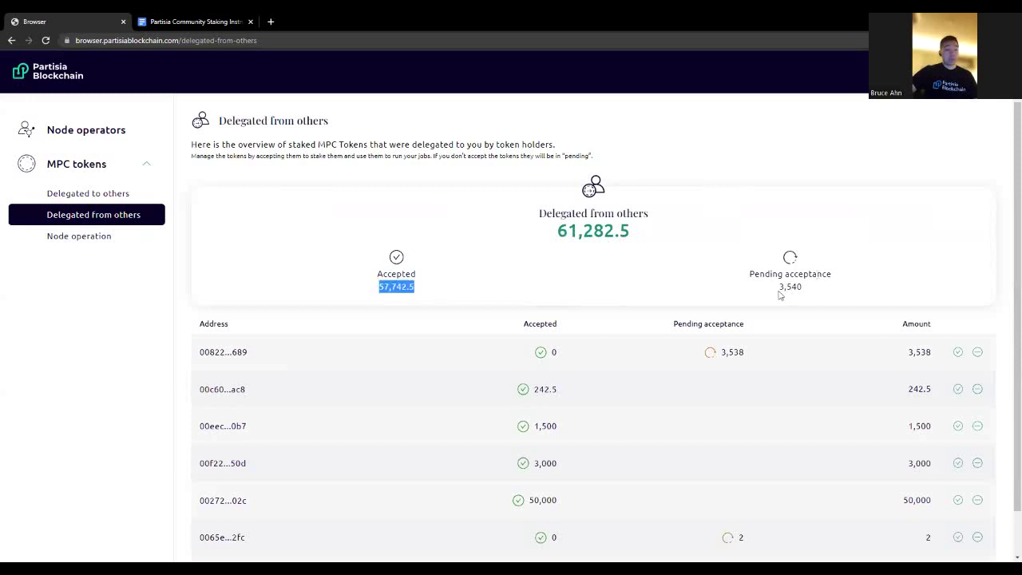
{"action": "left_click_drag", "start_coordinate": [779, 286], "coordinate": [805, 286]}
{"action": "left_click", "coordinate": [821, 287]}
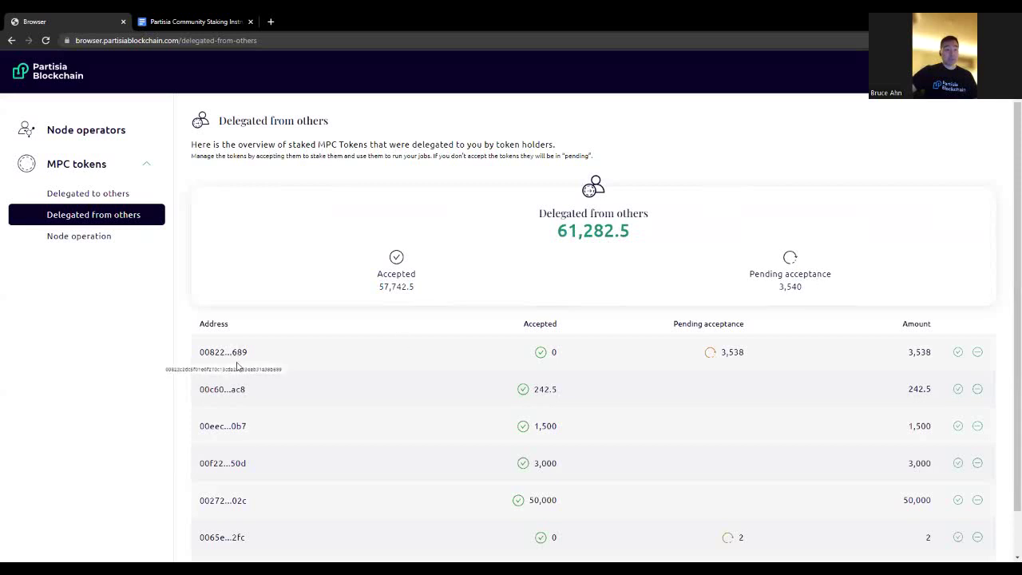
{"action": "scroll", "coordinate": [255, 468], "scroll_direction": "down", "scroll_amount": 1}
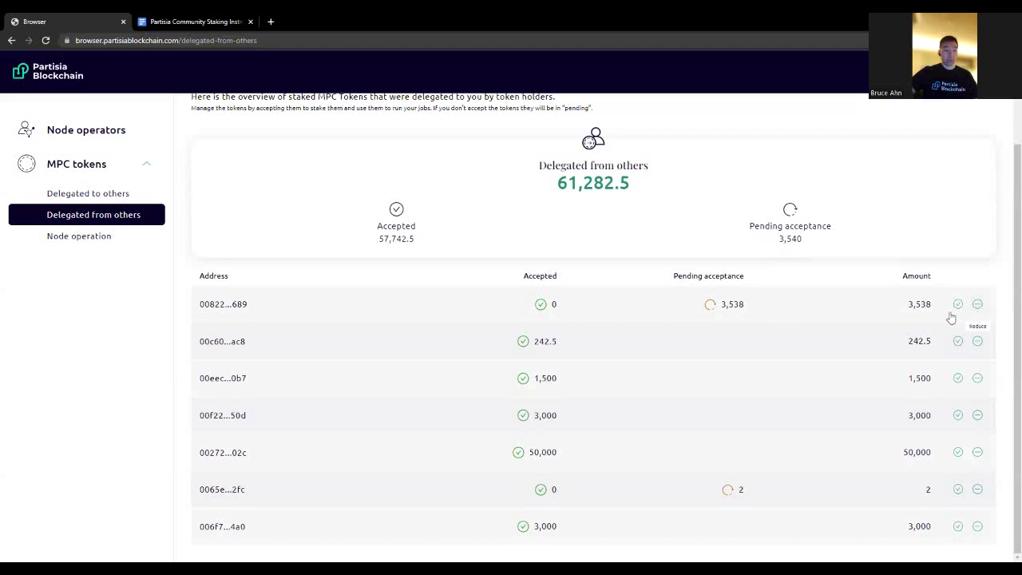
{"action": "scroll", "coordinate": [80, 261], "scroll_direction": "up", "scroll_amount": 1}
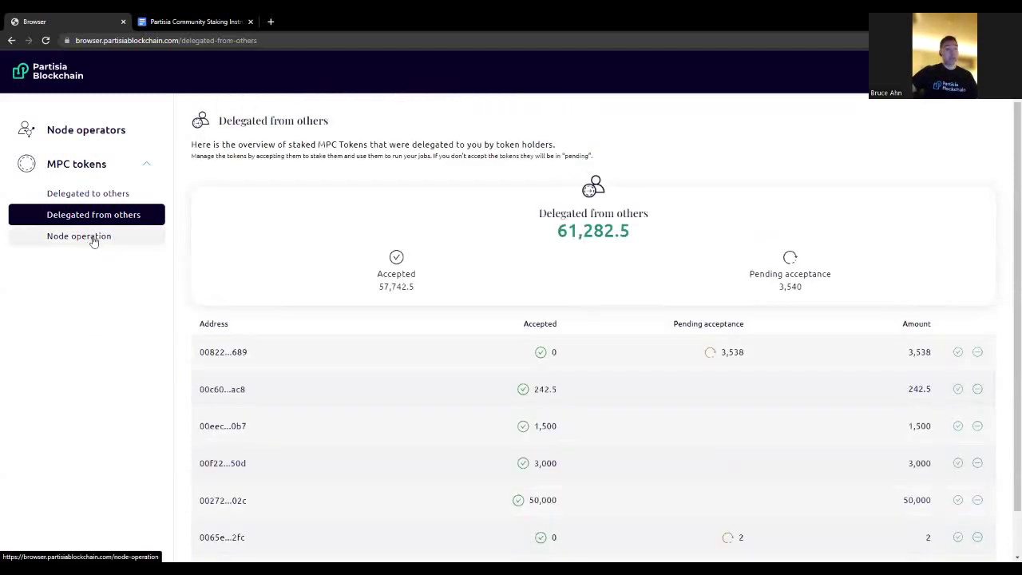
Open the Node operation overview and examine the tokens staked by you, accepted from others and unused, plus the jobs section.
{"action": "left_click", "coordinate": [94, 242]}
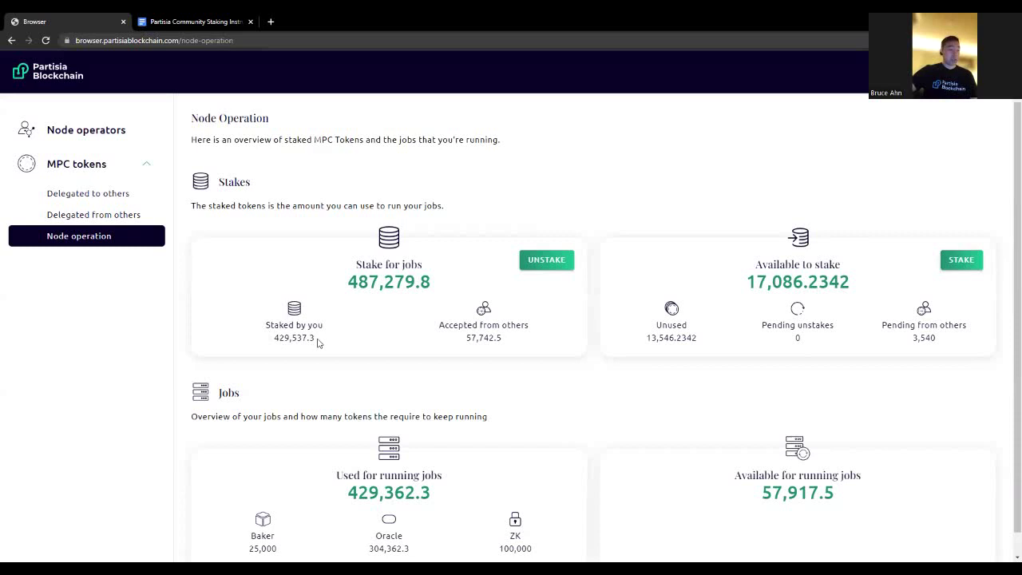
{"action": "left_click_drag", "start_coordinate": [318, 339], "coordinate": [276, 346]}
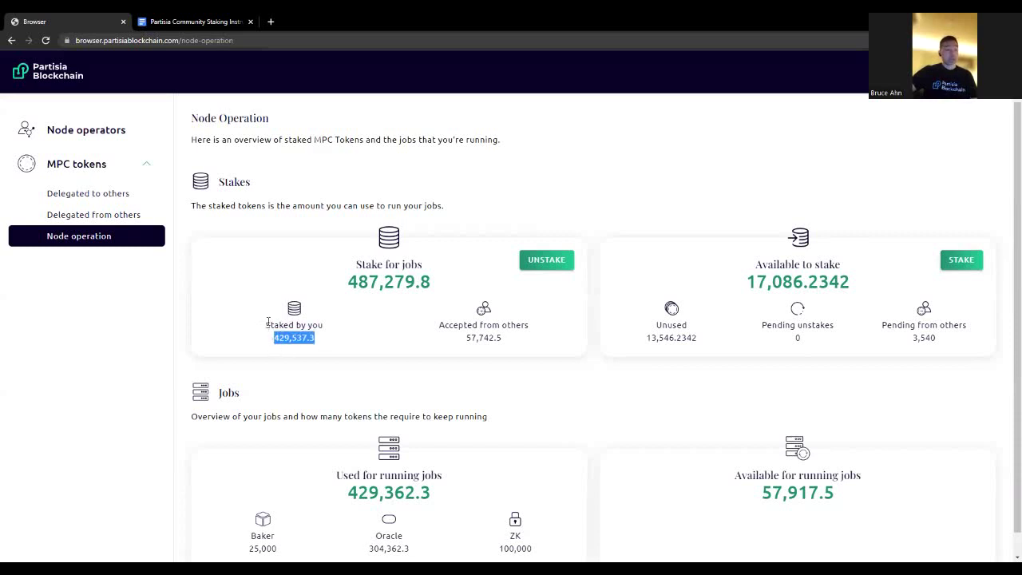
{"action": "left_click", "coordinate": [456, 339]}
{"action": "left_click_drag", "start_coordinate": [468, 338], "coordinate": [504, 349]}
{"action": "left_click", "coordinate": [504, 344]}
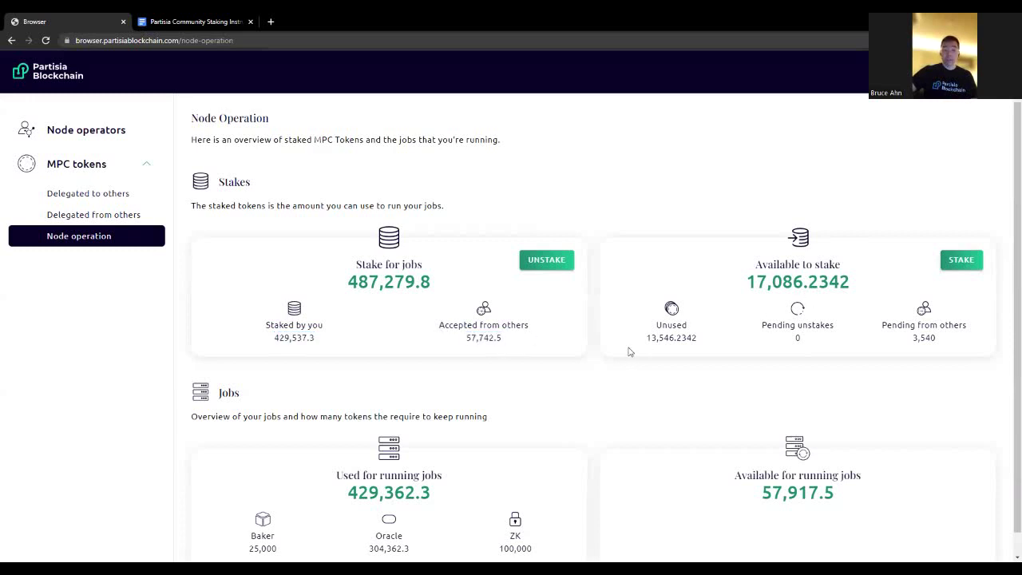
{"action": "left_click_drag", "start_coordinate": [647, 337], "coordinate": [711, 347]}
{"action": "left_click", "coordinate": [698, 338]}
{"action": "scroll", "coordinate": [924, 337], "scroll_direction": "down", "scroll_amount": 1}
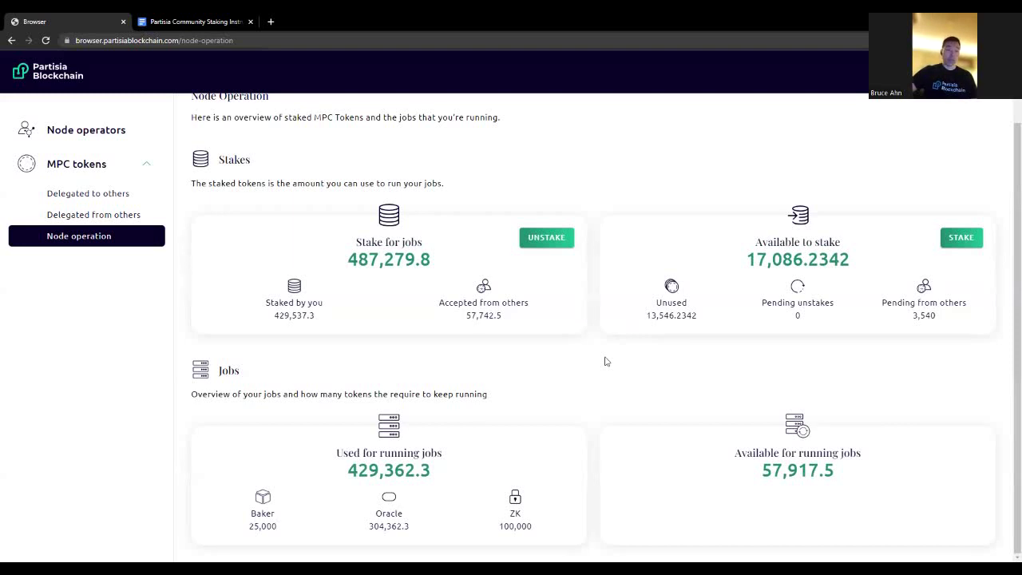
Switch to the Partisia Community Staking Instructions document in Google Docs and review its rewards calculation and staking notes.
{"action": "left_click", "coordinate": [187, 23]}
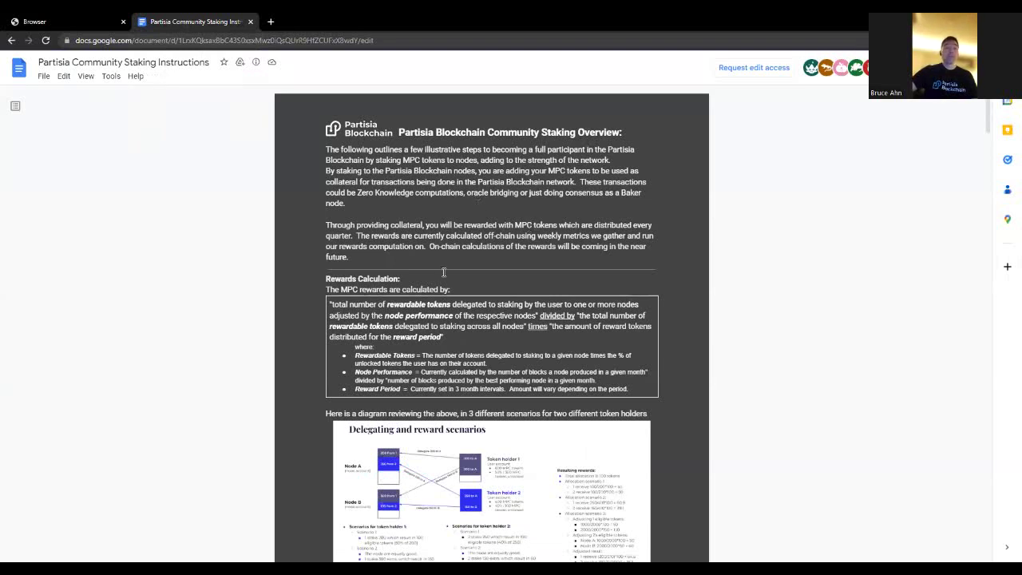
{"action": "left_click_drag", "start_coordinate": [324, 279], "coordinate": [421, 277]}
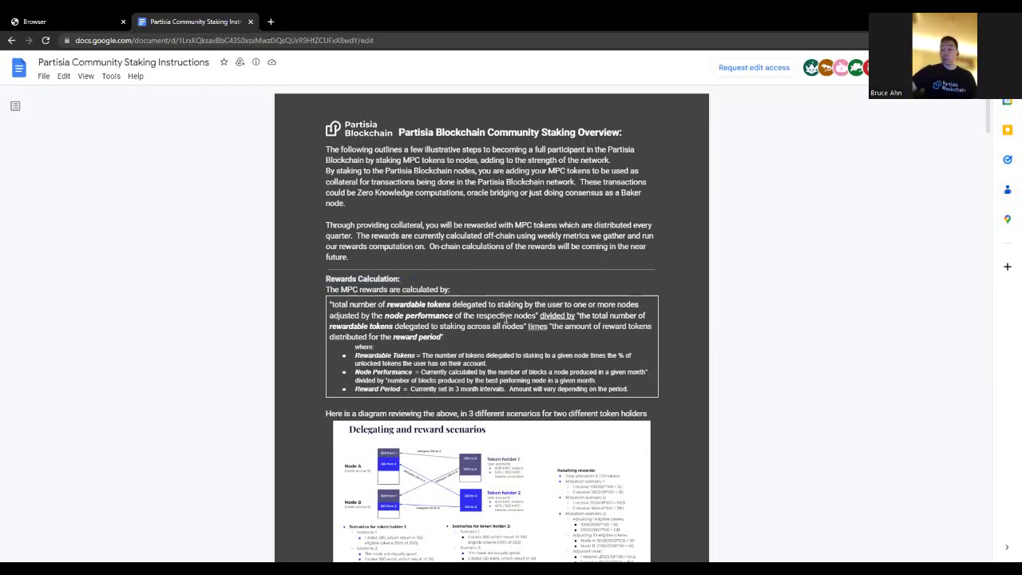
{"action": "scroll", "coordinate": [505, 319], "scroll_direction": "down", "scroll_amount": 7}
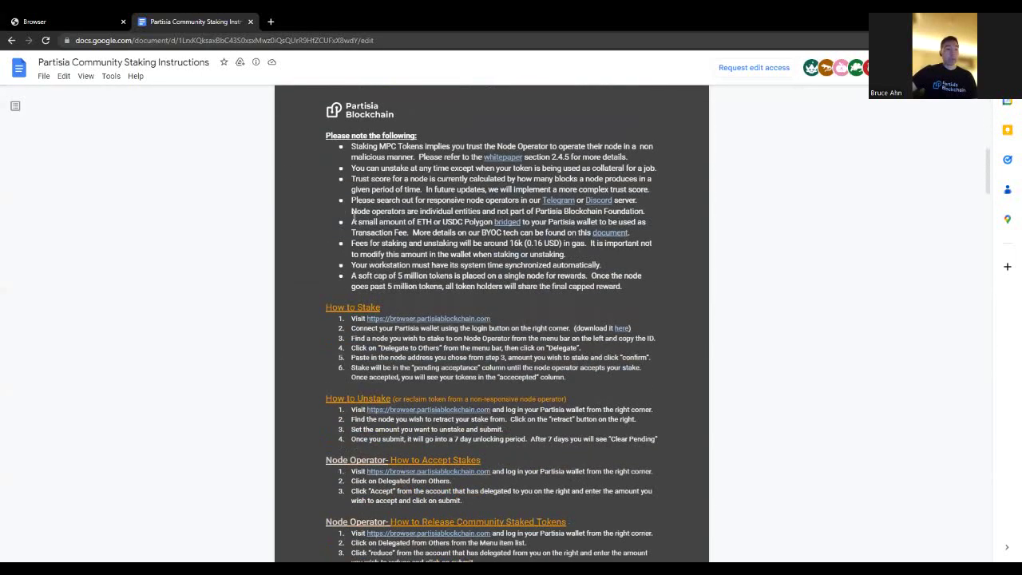
{"action": "left_click_drag", "start_coordinate": [334, 144], "coordinate": [329, 136]}
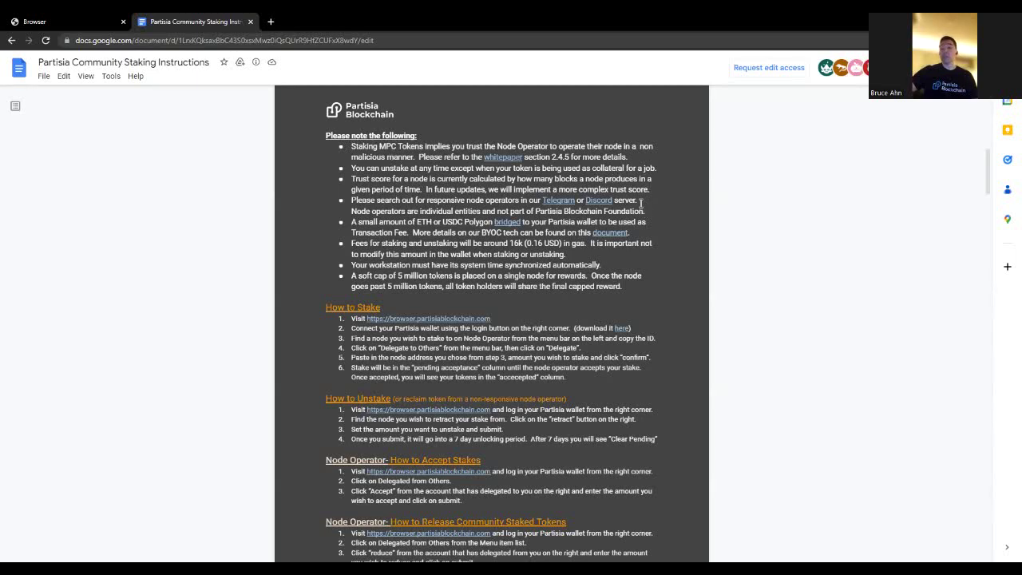
{"action": "scroll", "coordinate": [630, 214], "scroll_direction": "up", "scroll_amount": 2}
{"action": "scroll", "coordinate": [631, 215], "scroll_direction": "up", "scroll_amount": 5}
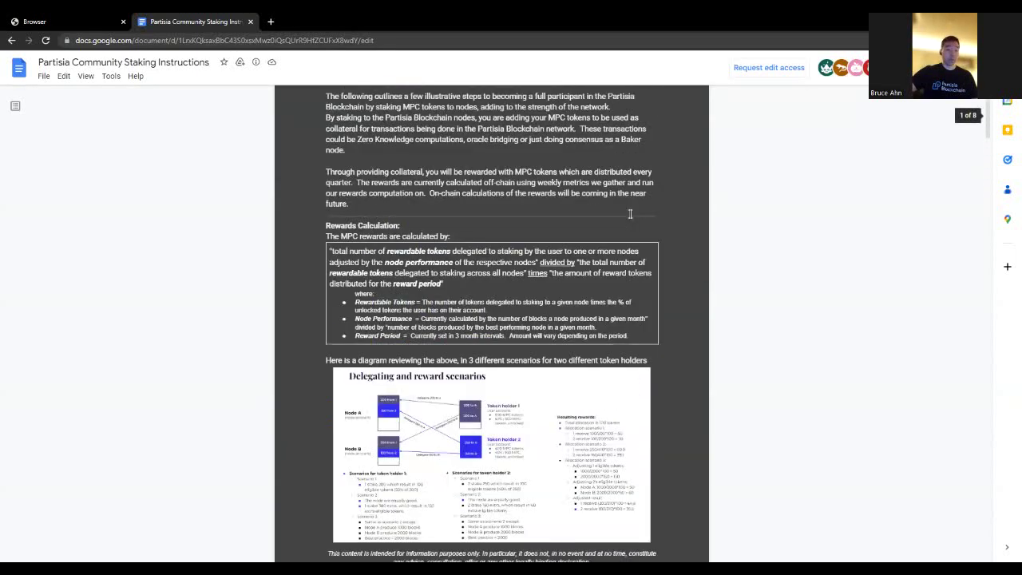